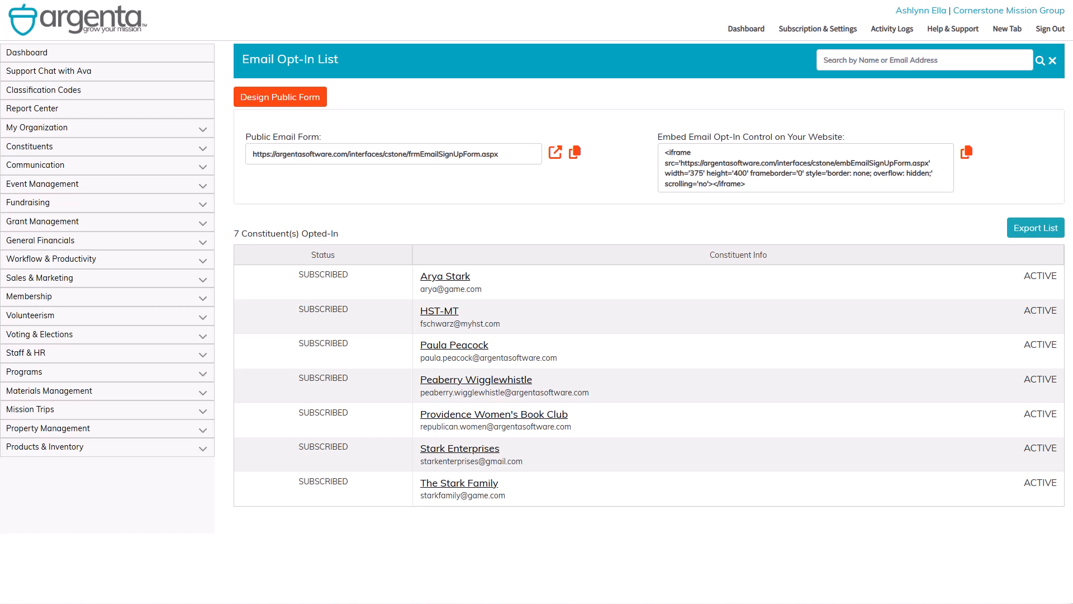
# Open the public email form's design, preview it, and turn off its hero image display.
pyautogui.click(271, 106)
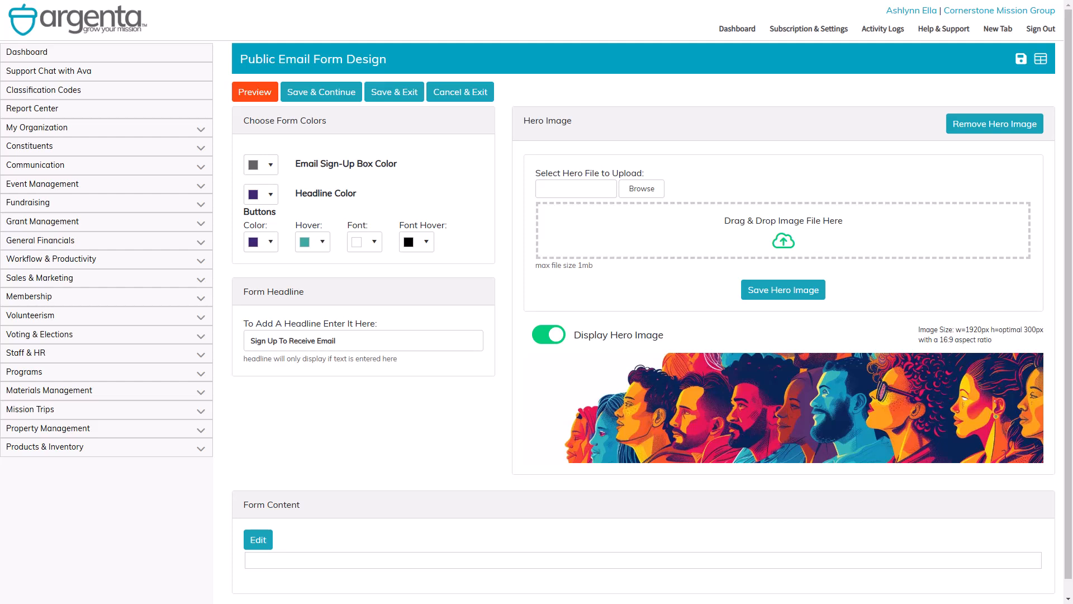
pyautogui.click(253, 94)
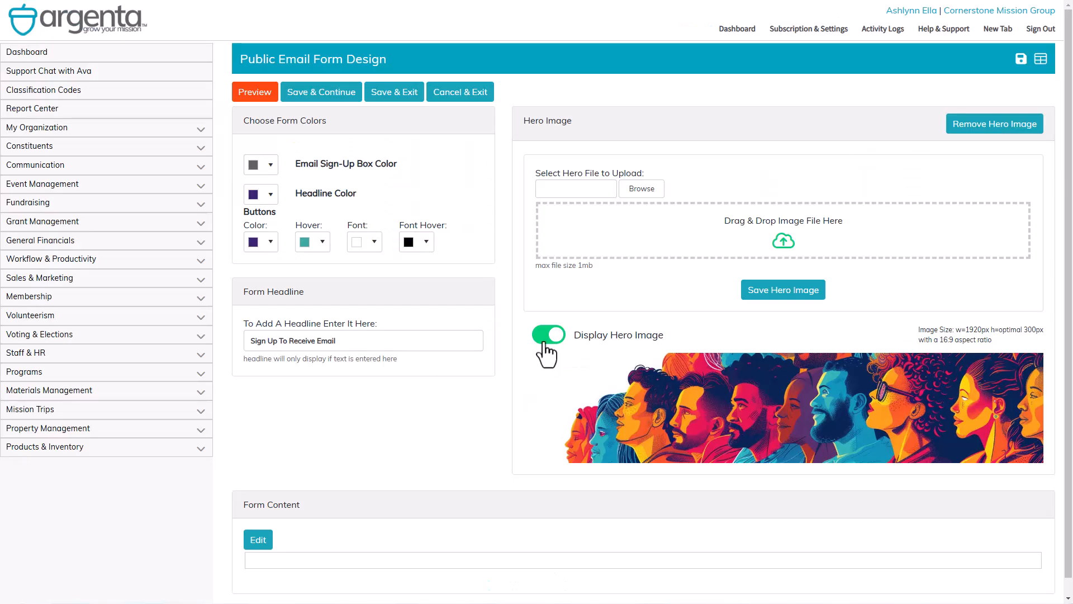
pyautogui.click(545, 341)
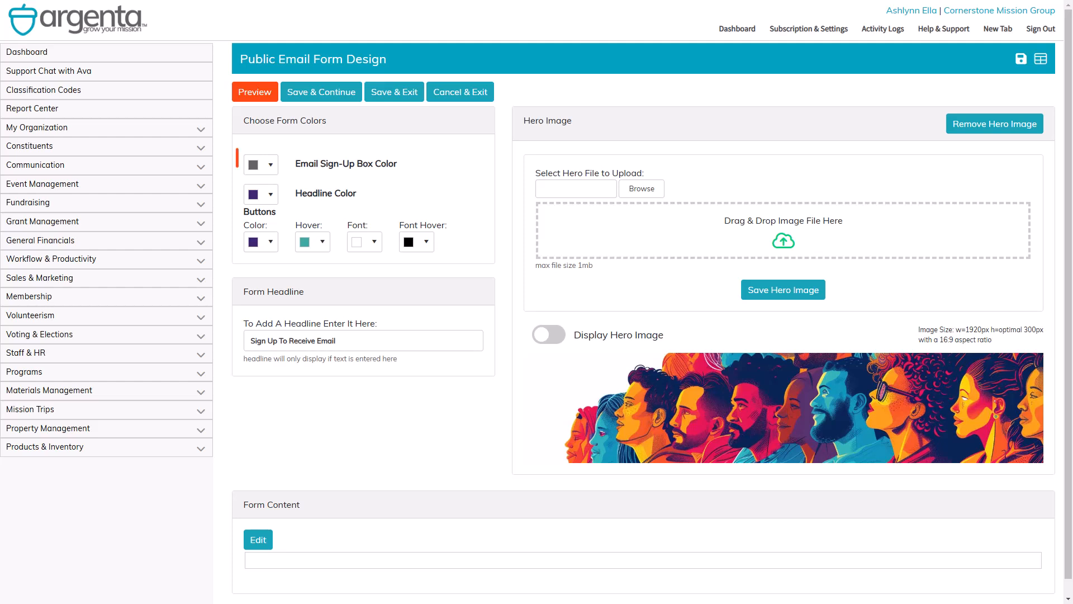
# Copy the hex code #402772 from the form's headline color.
pyautogui.click(260, 165)
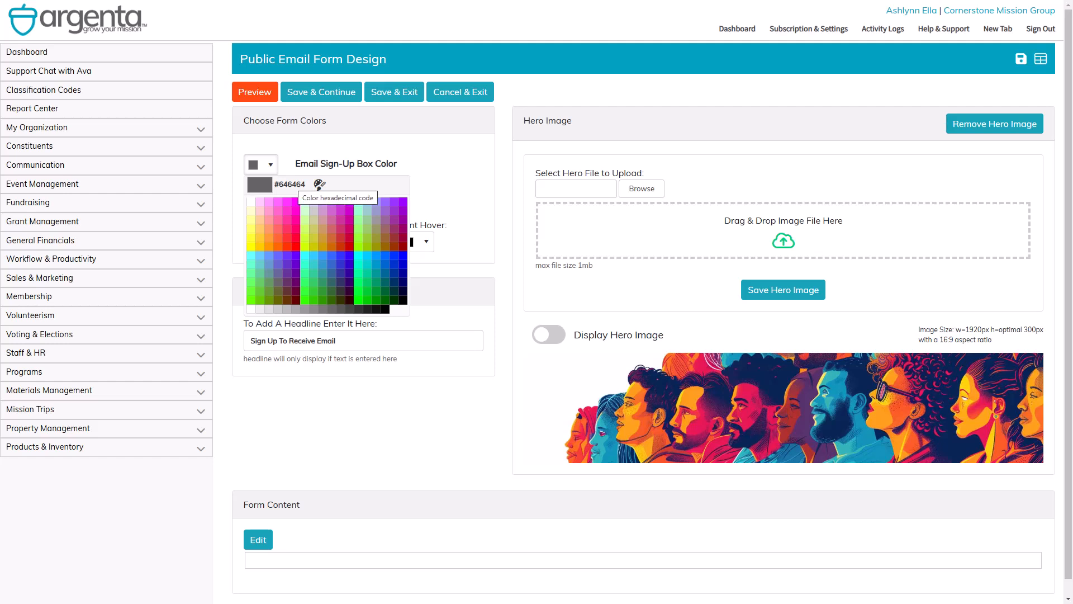
pyautogui.press('Escape')
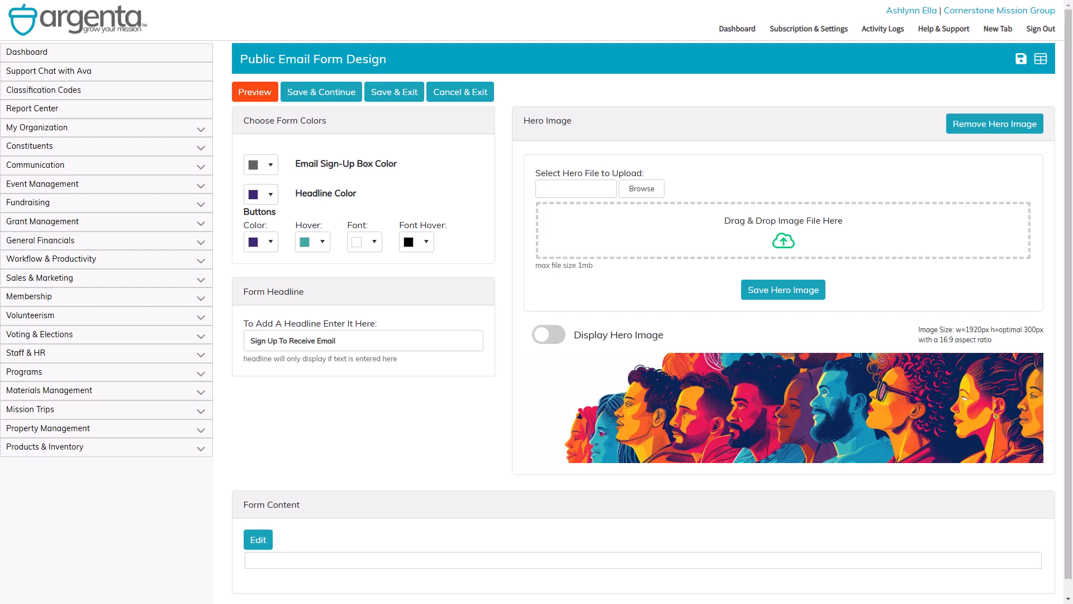
pyautogui.click(261, 194)
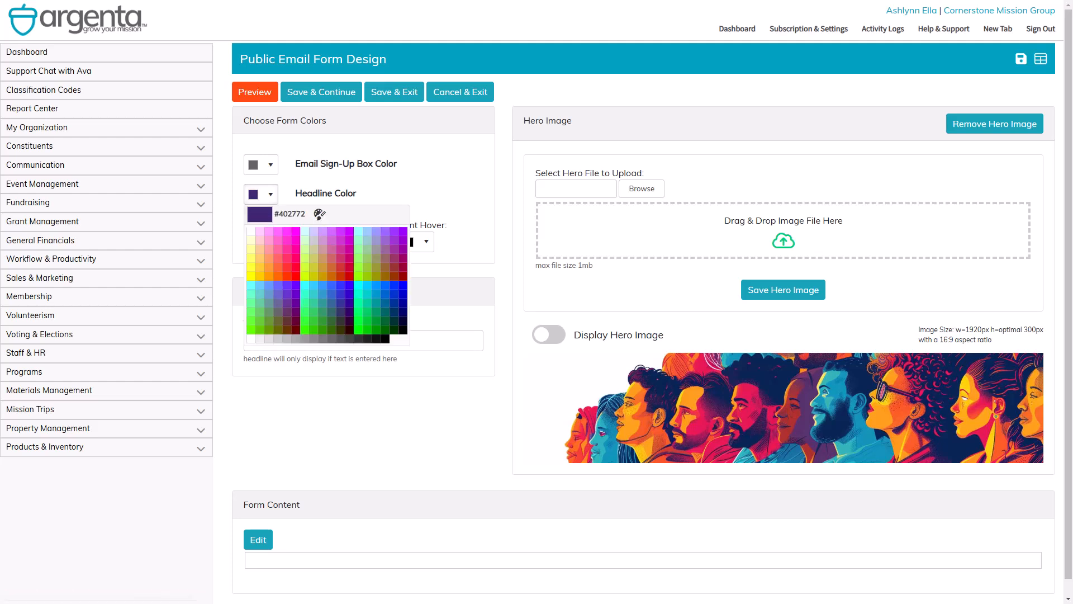
pyautogui.tripleClick(290, 214)
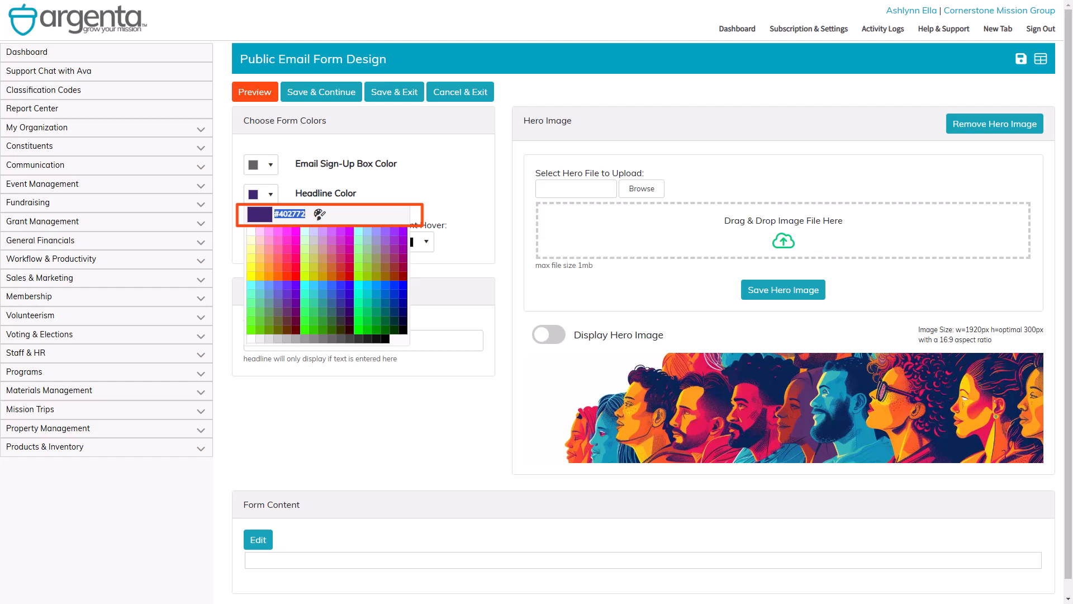
pyautogui.rightClick(299, 214)
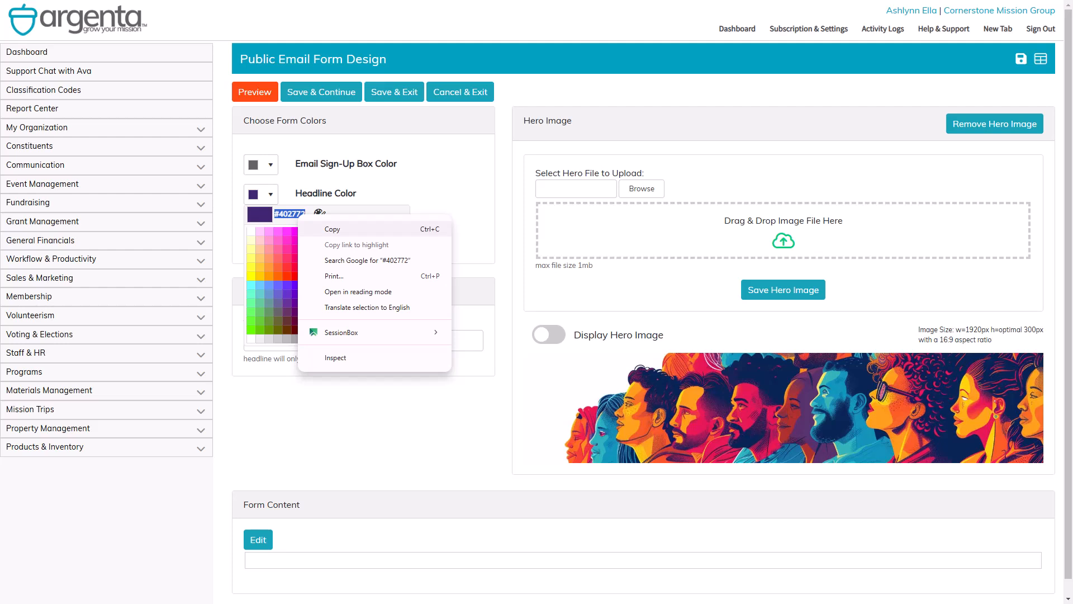
pyautogui.click(333, 230)
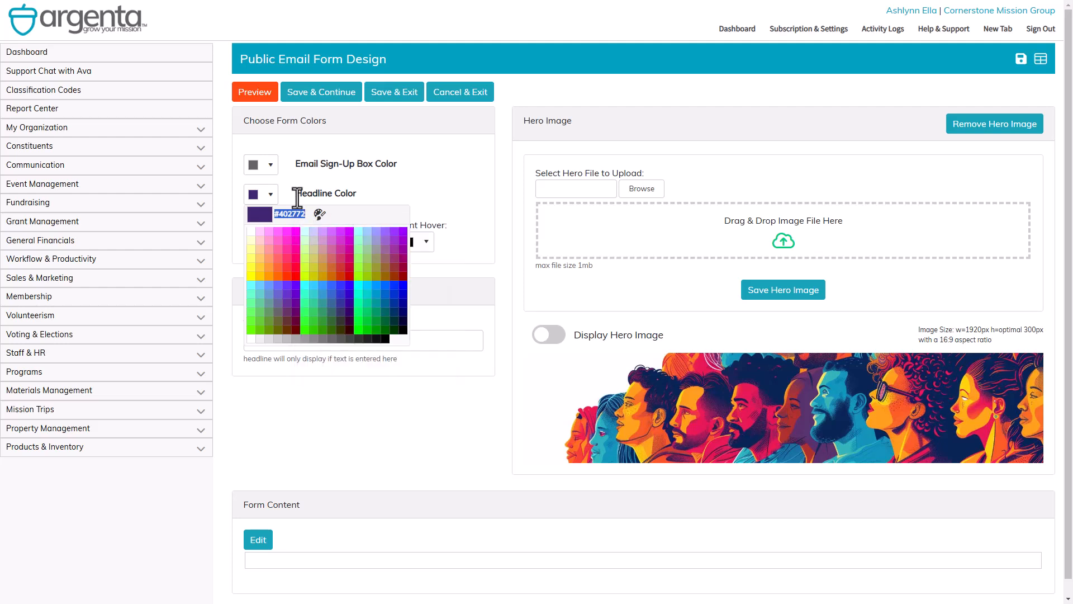
# Set the email sign-up box color to the copied custom color #402772.
pyautogui.click(273, 167)
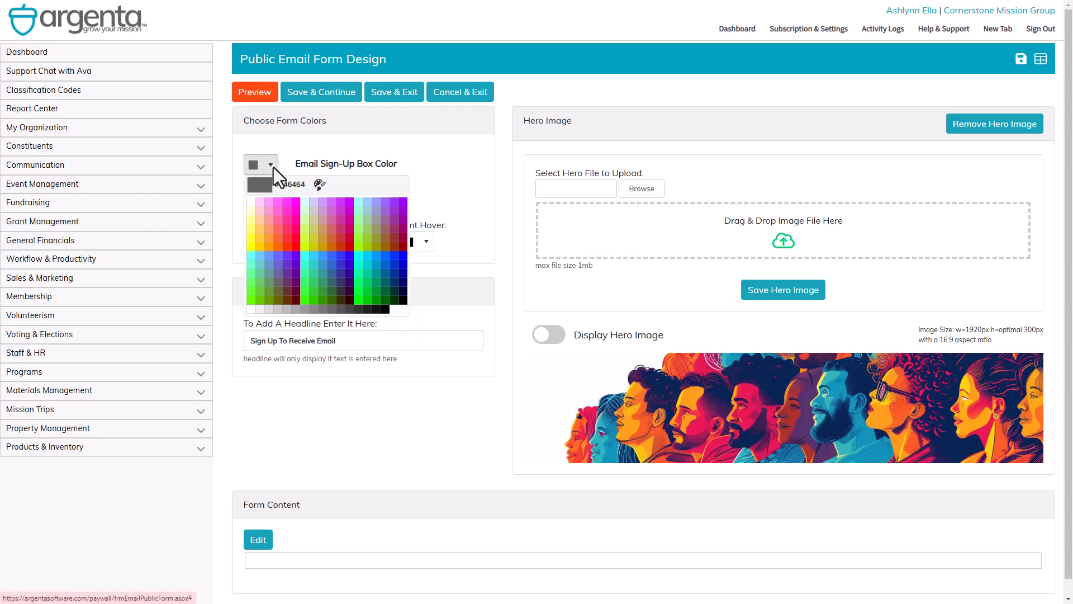
pyautogui.click(320, 185)
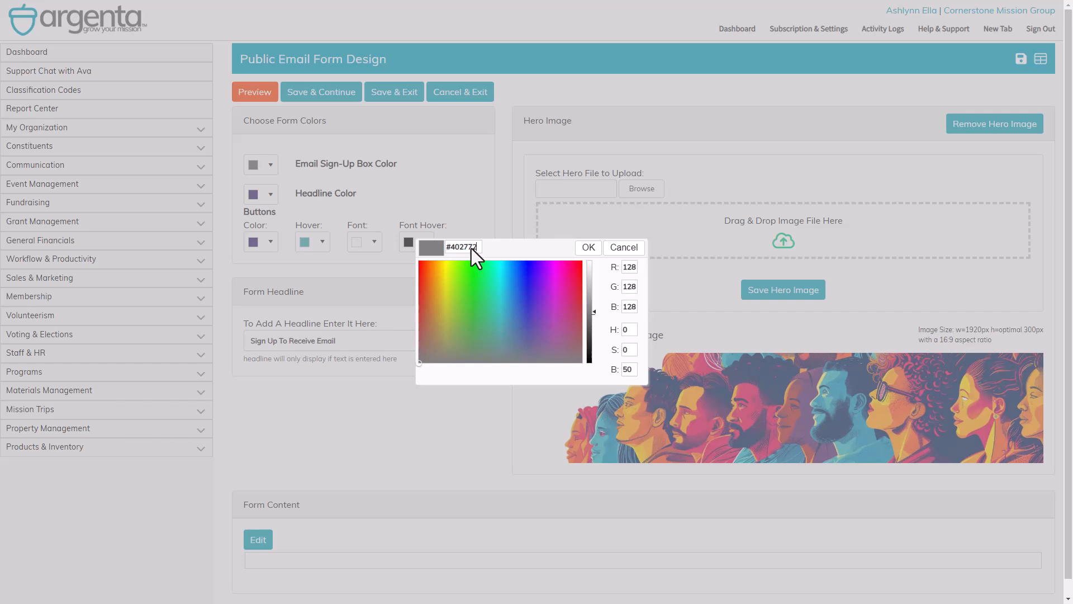
pyautogui.hotkey('ctrl', 'v')
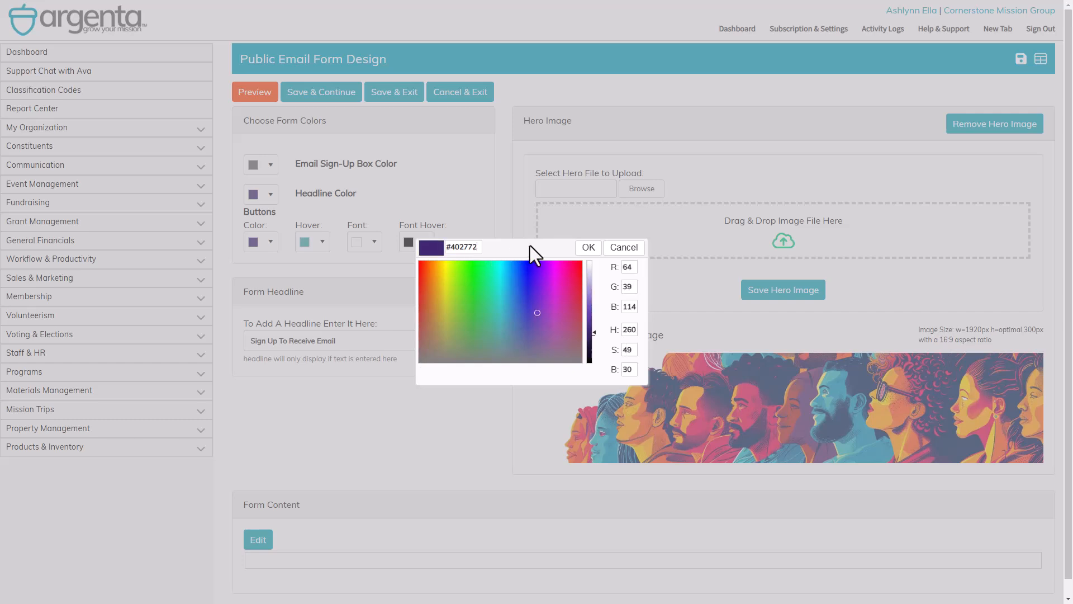
pyautogui.click(588, 247)
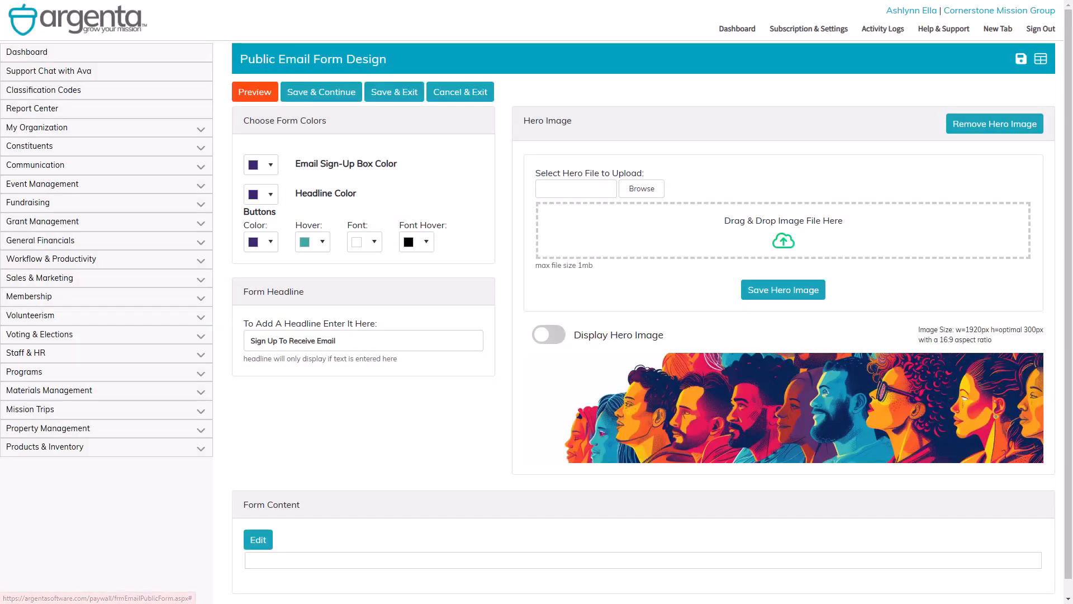
# Preview the public email form, check the readability of the "Sign Up To Receive Email" headline, and return to the design.
pyautogui.click(256, 96)
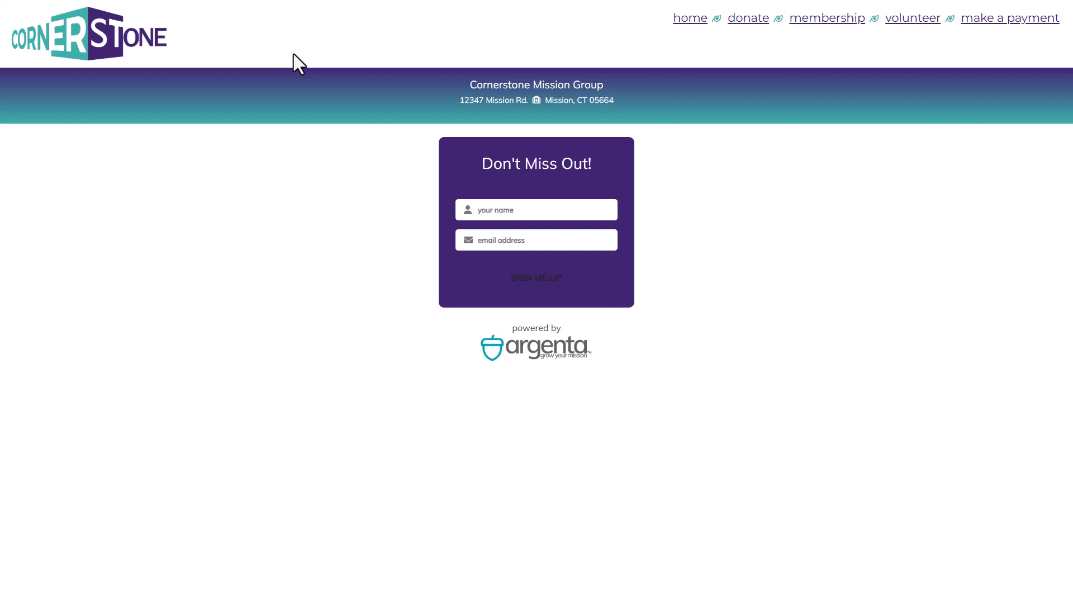
pyautogui.moveTo(485, 183); pyautogui.dragTo(616, 182)
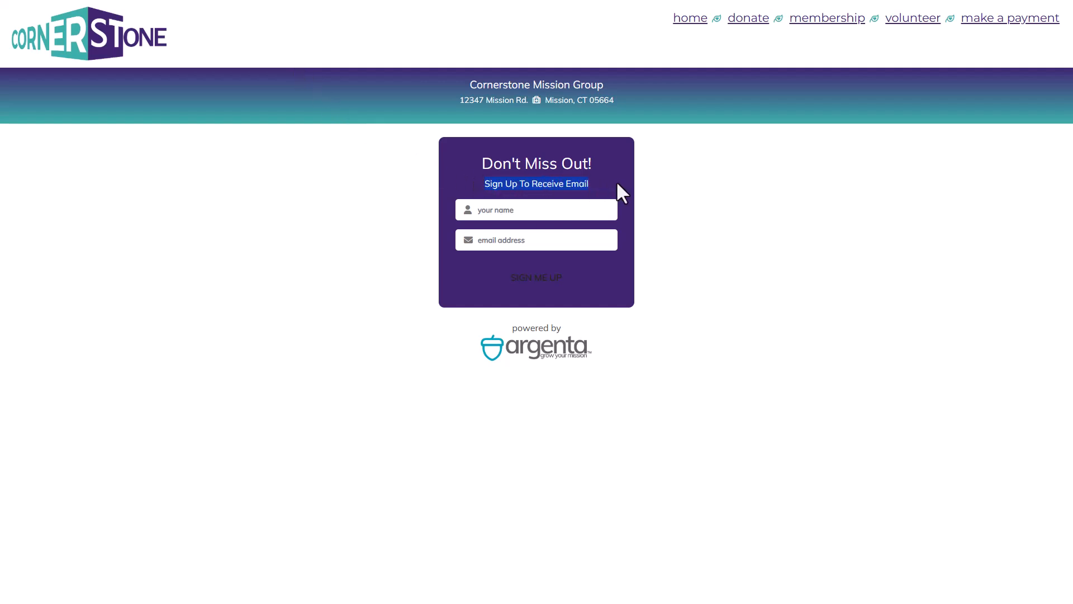
pyautogui.click(706, 157)
pyautogui.click(269, 0)
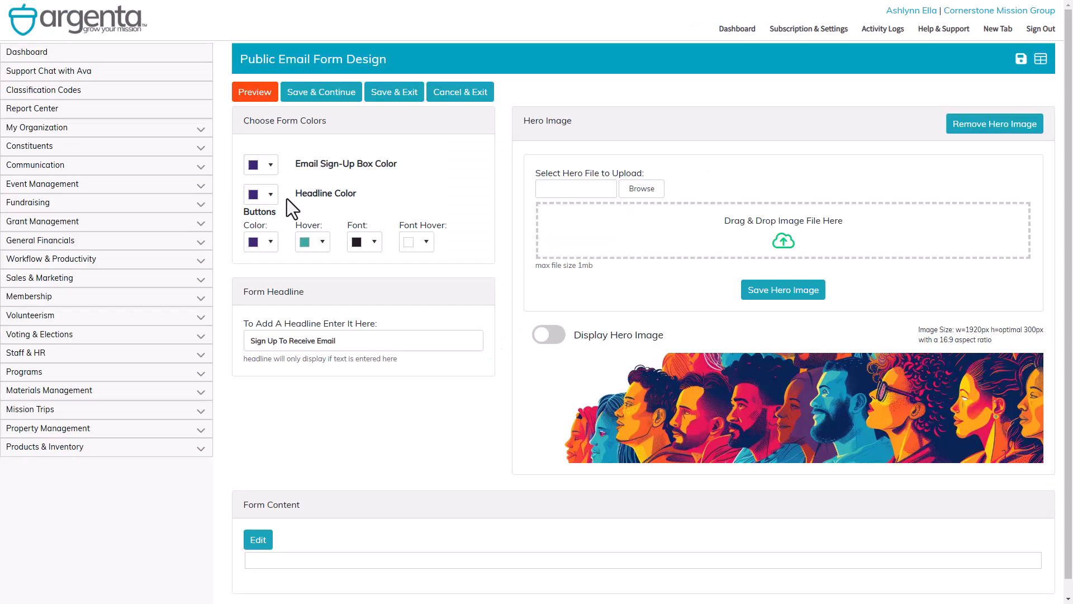
# Set the form's headline color and its button color to white.
pyautogui.click(271, 200)
pyautogui.click(254, 239)
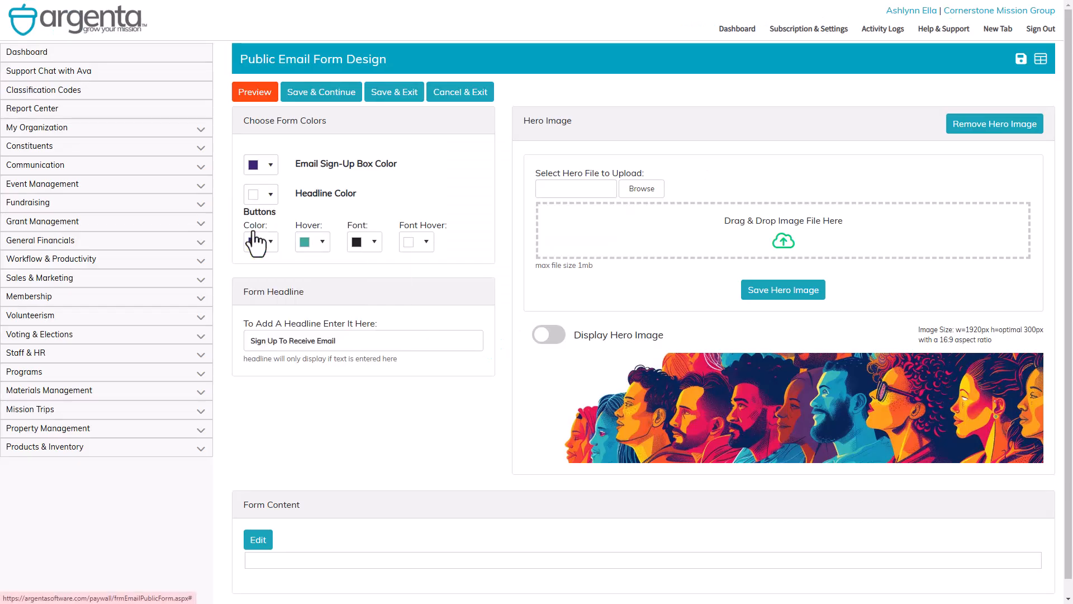
pyautogui.click(270, 243)
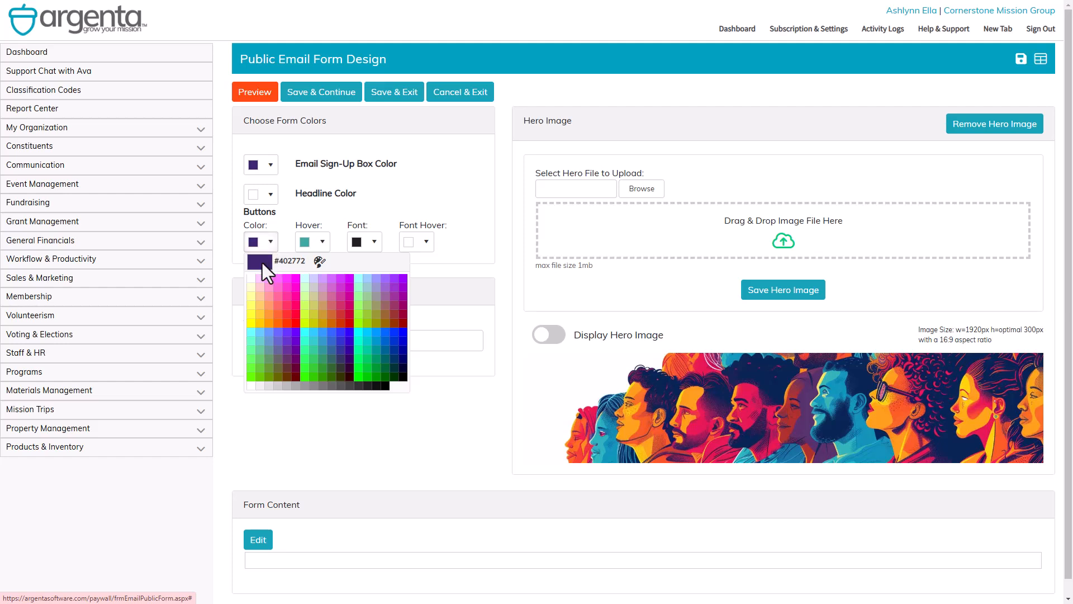
pyautogui.click(250, 279)
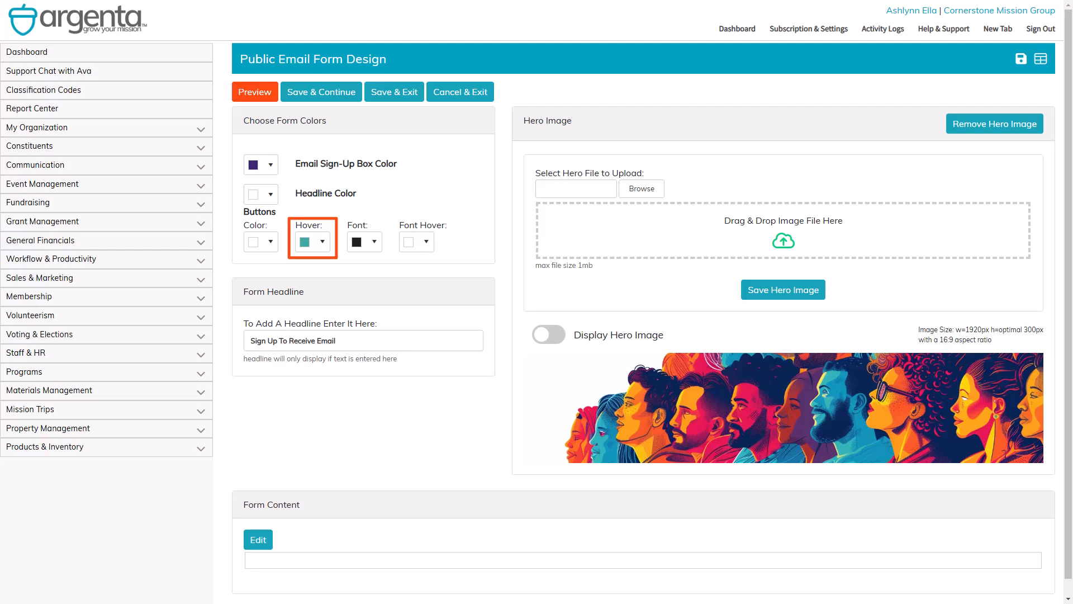
# Preview the recolored form and look through the Argenta Foundation home page.
pyautogui.click(252, 93)
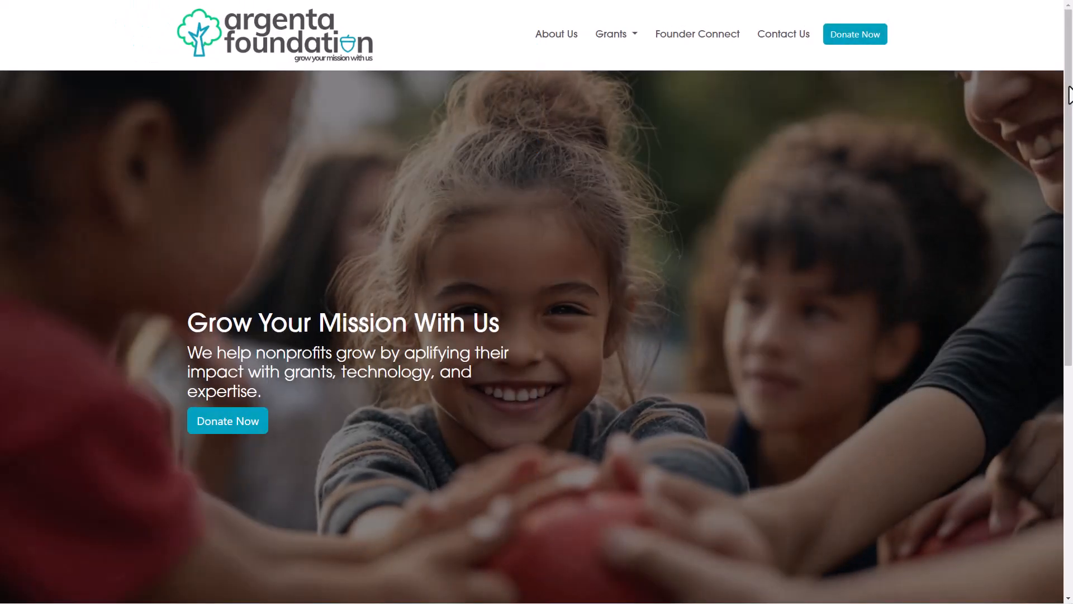
pyautogui.moveTo(1069, 86); pyautogui.dragTo(1069, 317)
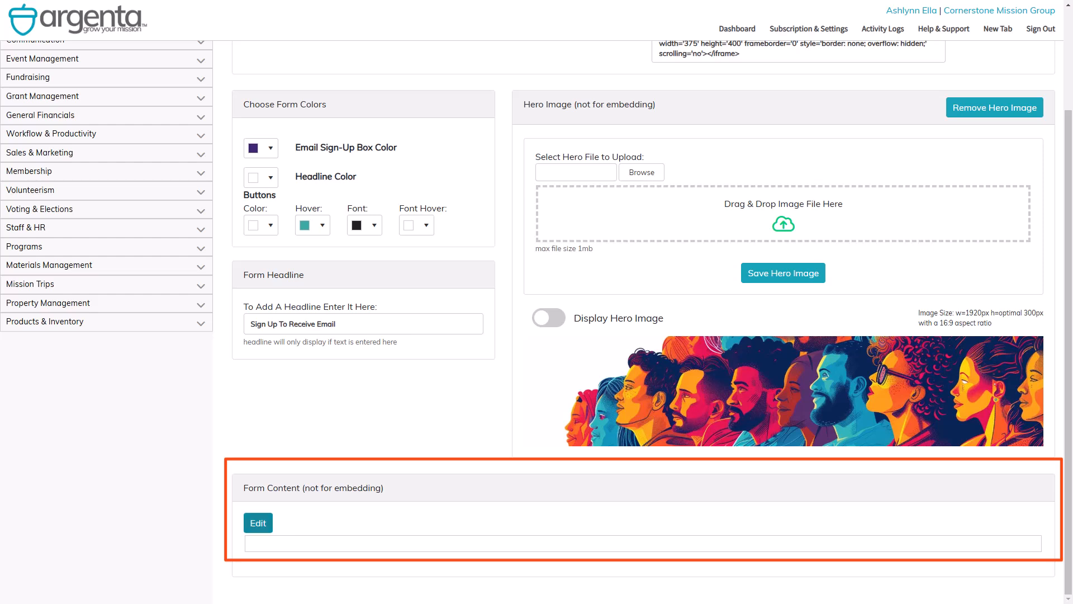
# Add a "So many reasons to subscribe!" section with a laptop image and text to the form content, and preview the form.
pyautogui.click(258, 523)
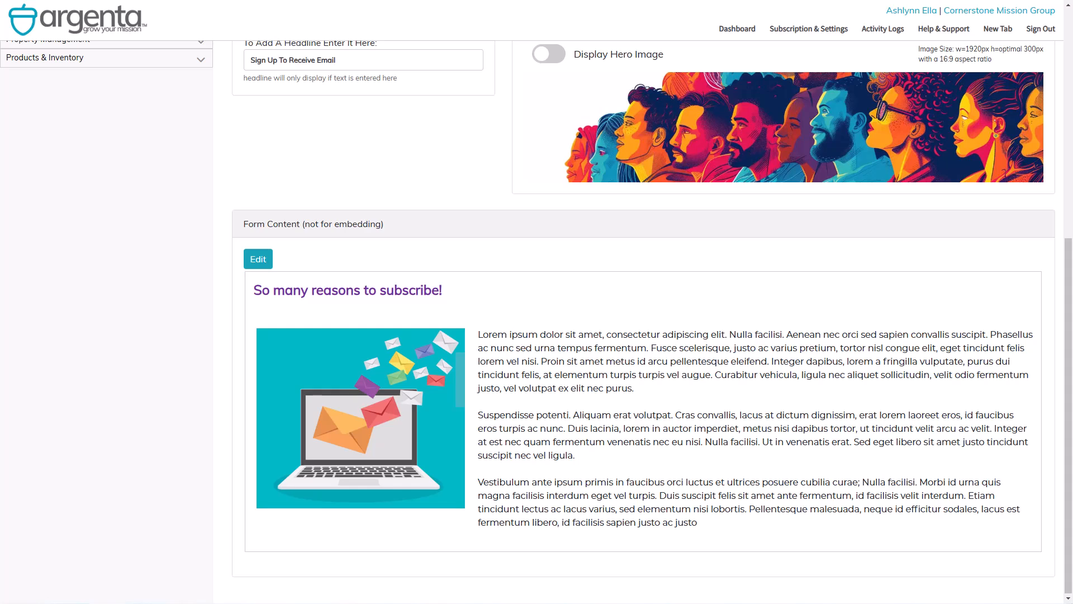
pyautogui.scroll(7, 642, 336)
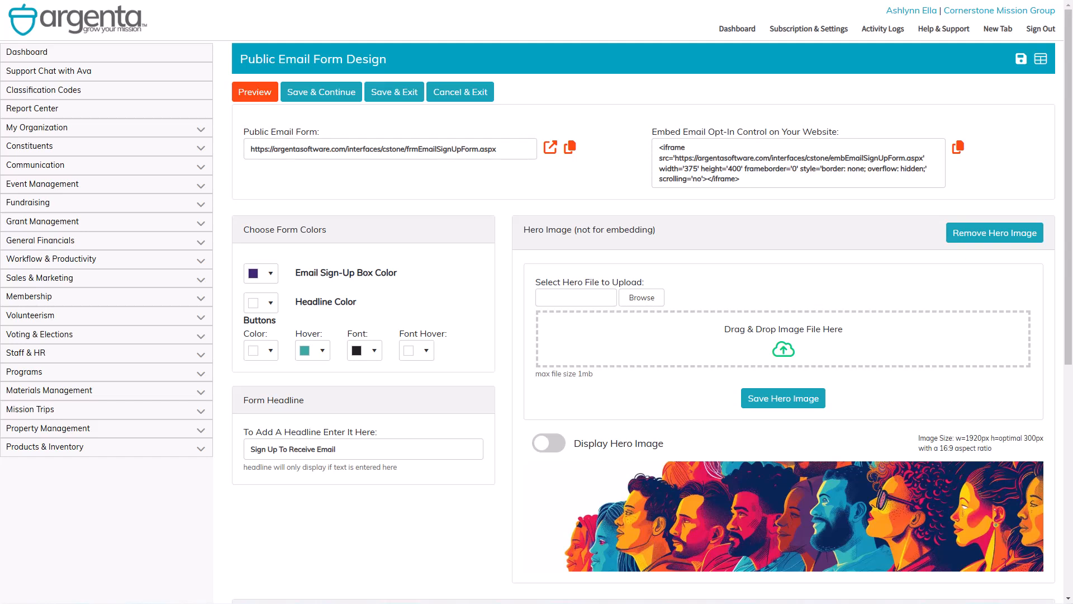
pyautogui.click(257, 101)
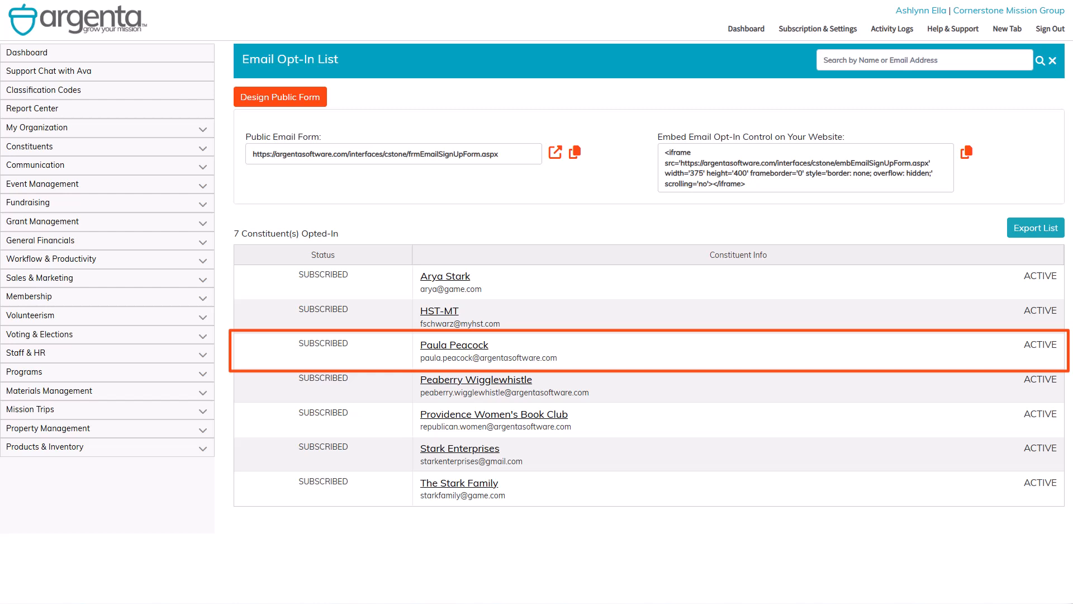
# Open the third constituent's record in the opt-in list and review the types of communication they would like to receive.
pyautogui.click(440, 351)
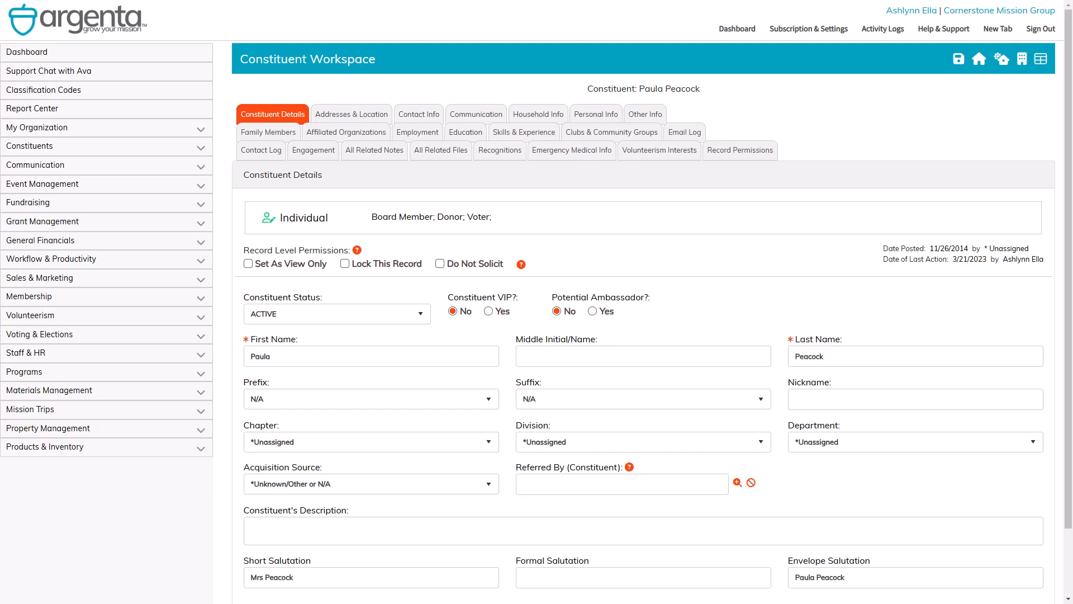
pyautogui.click(475, 117)
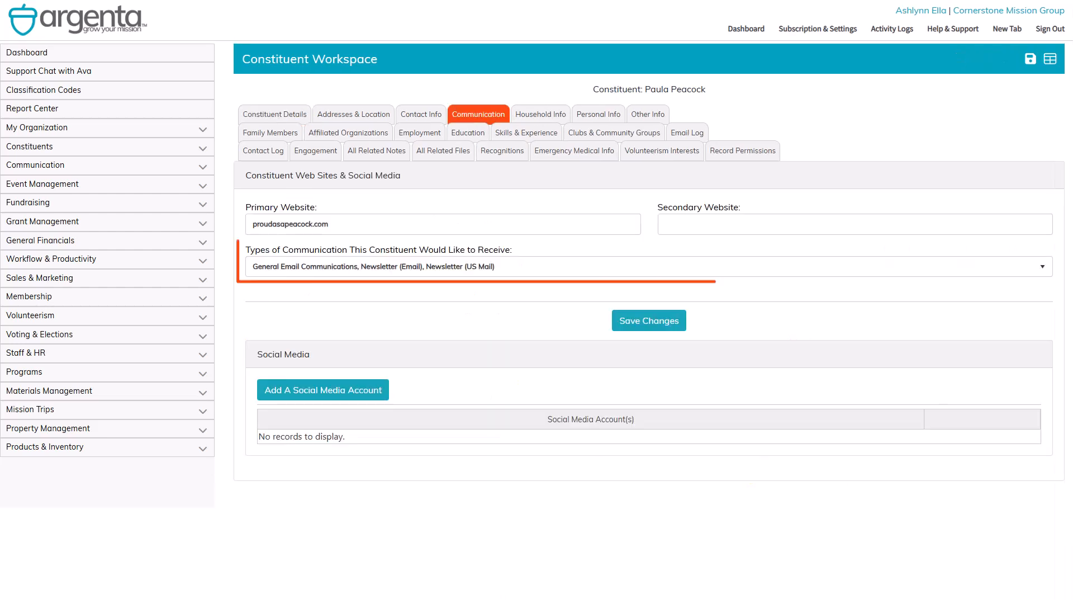
pyautogui.click(1042, 266)
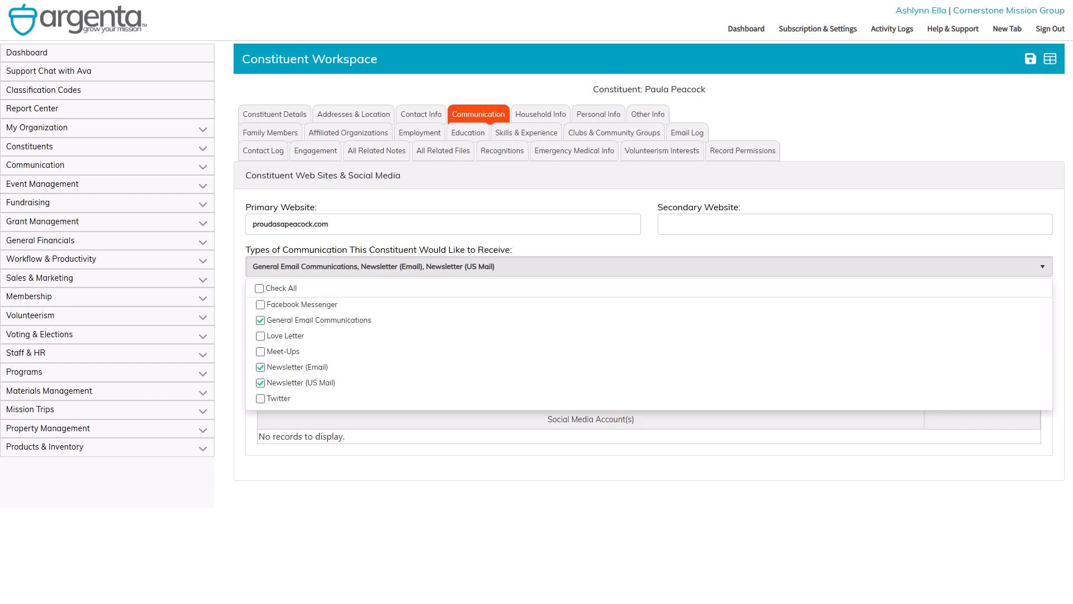
pyautogui.press('Escape')
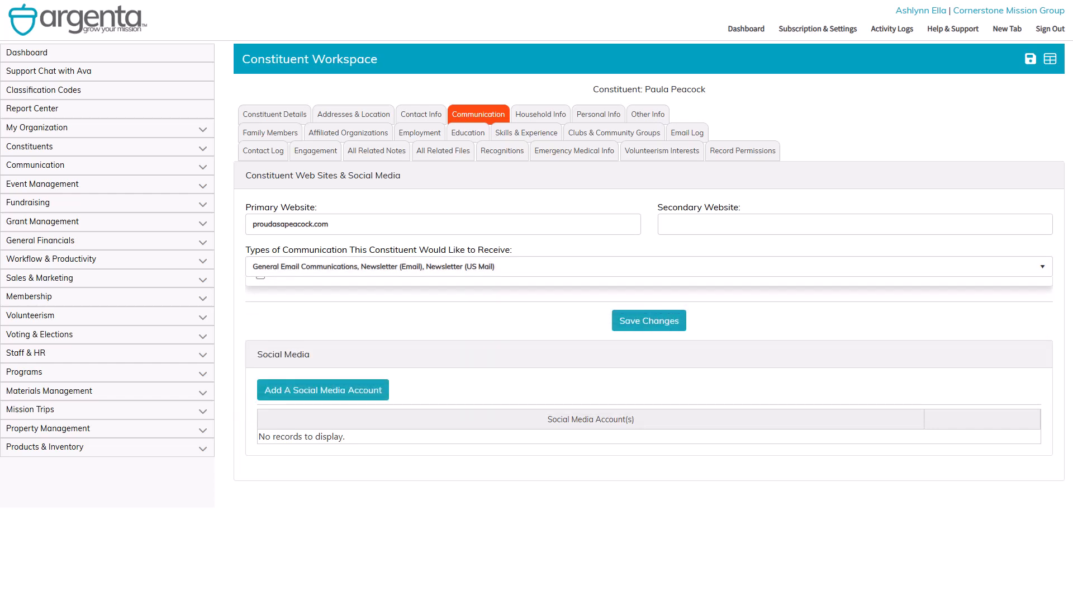
# Open the Constituent Communication Methods list among the classification codes.
pyautogui.click(189, 92)
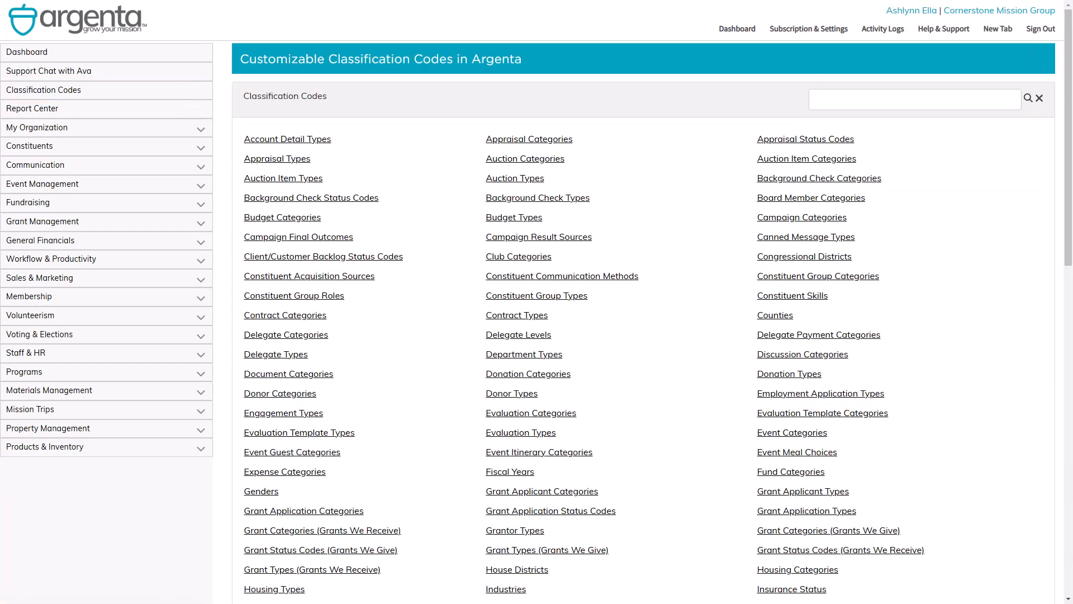
pyautogui.click(618, 277)
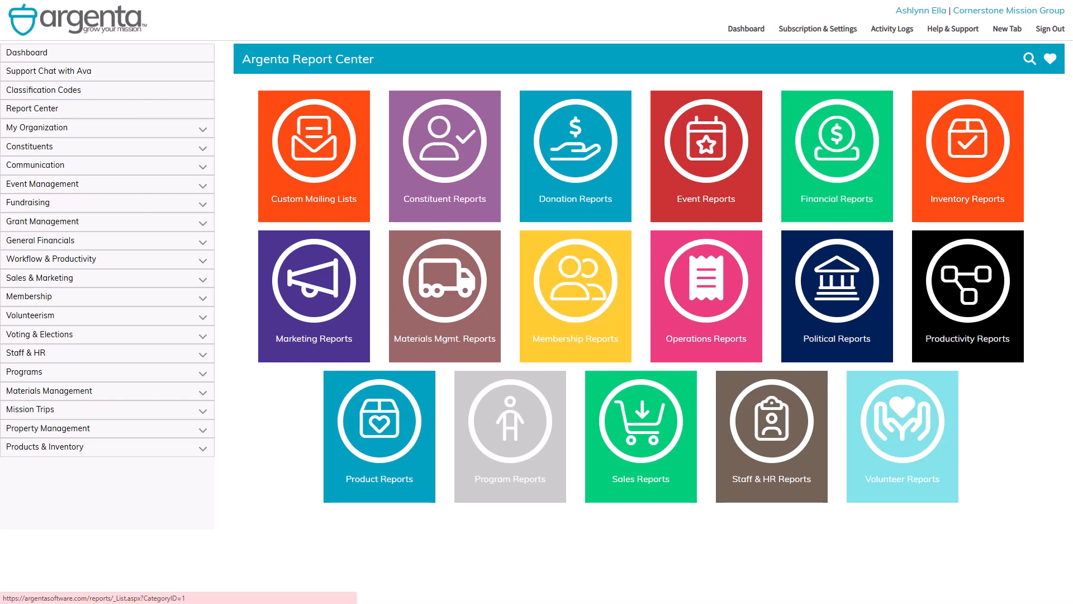
# Open the Constituent Communication Report among the custom mailing lists and set its communication method to Newsletter (Email).
pyautogui.click(314, 179)
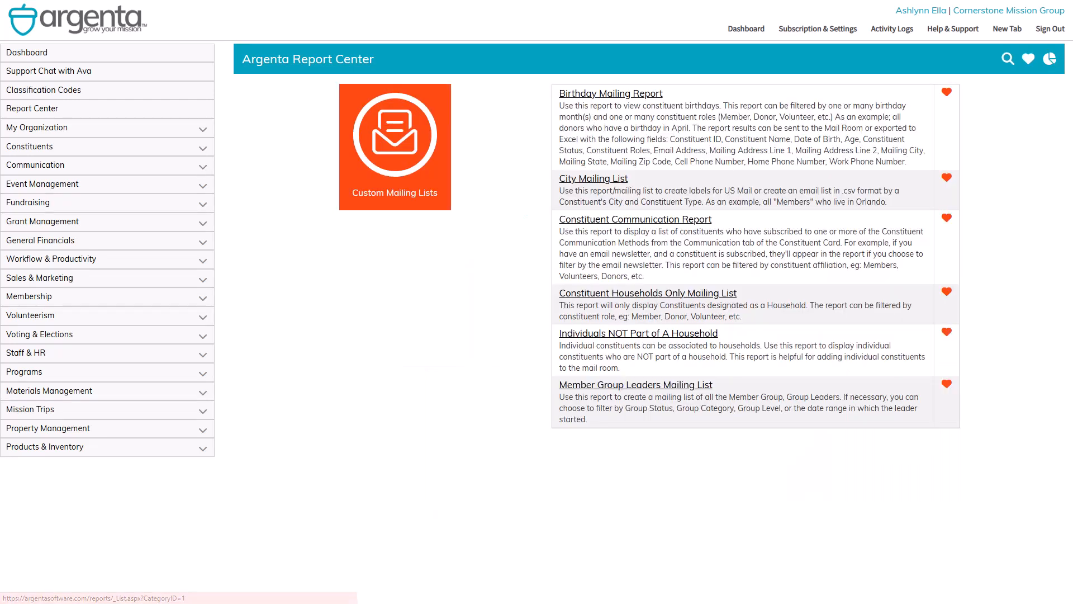
pyautogui.click(670, 223)
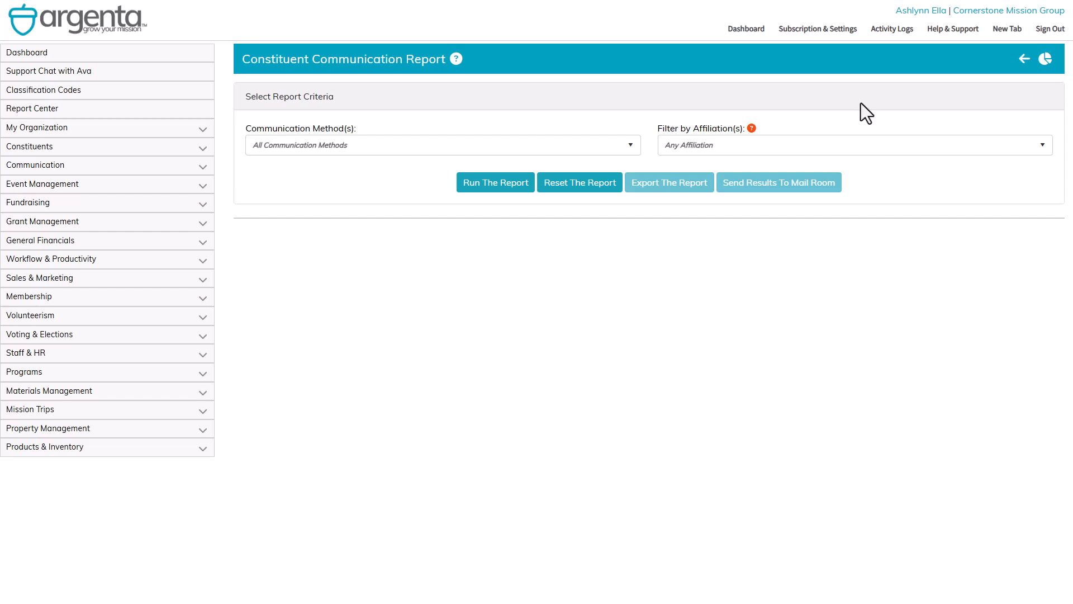
pyautogui.click(633, 149)
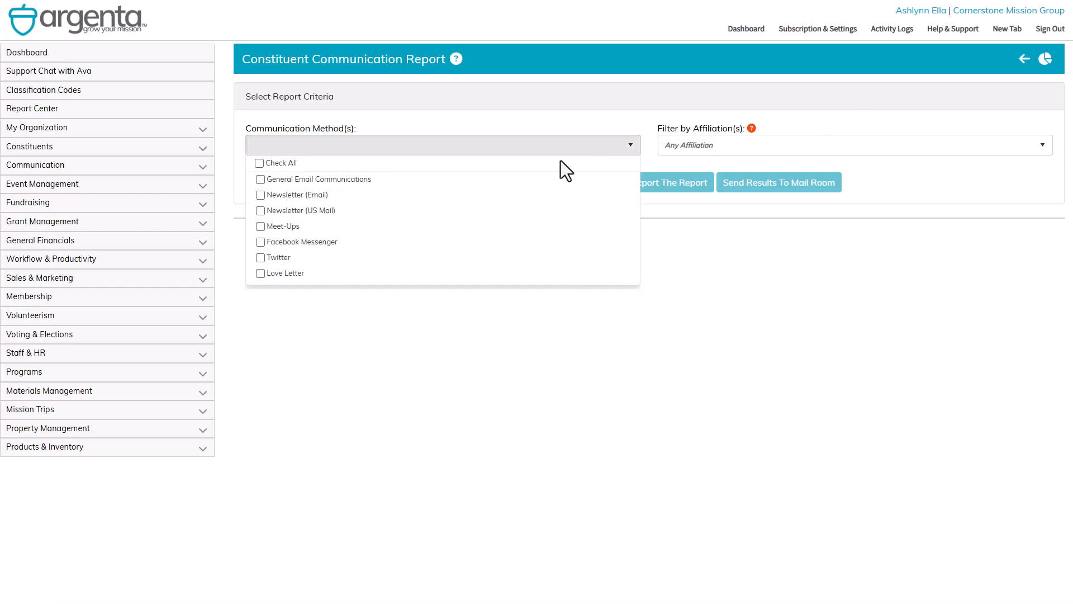
pyautogui.click(257, 200)
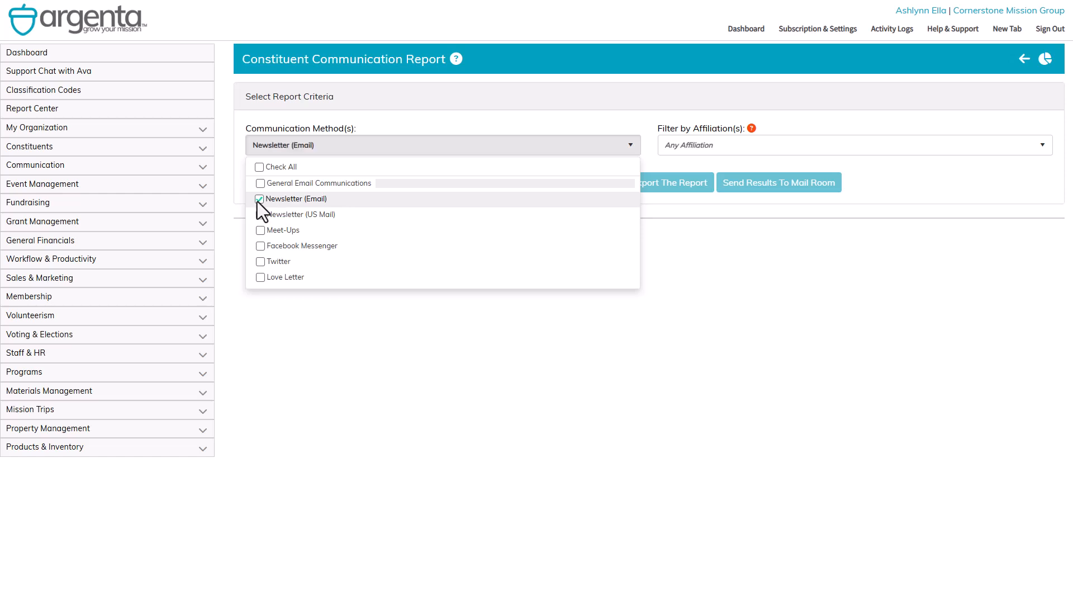
pyautogui.click(234, 215)
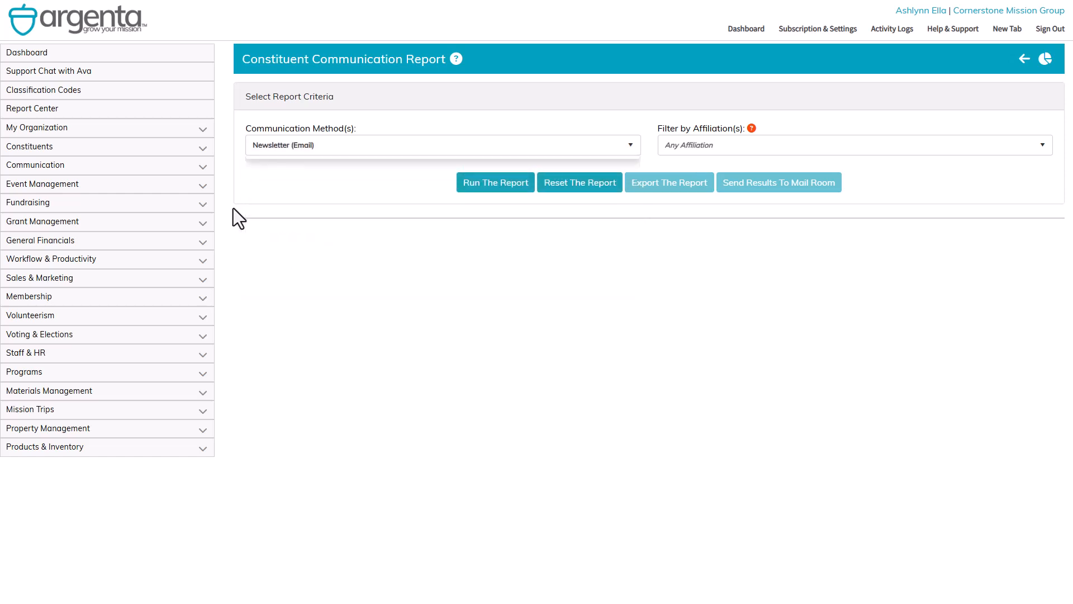
# Run the communication report and filter its opted-in constituents by the Members and Volunteers affiliations.
pyautogui.click(512, 190)
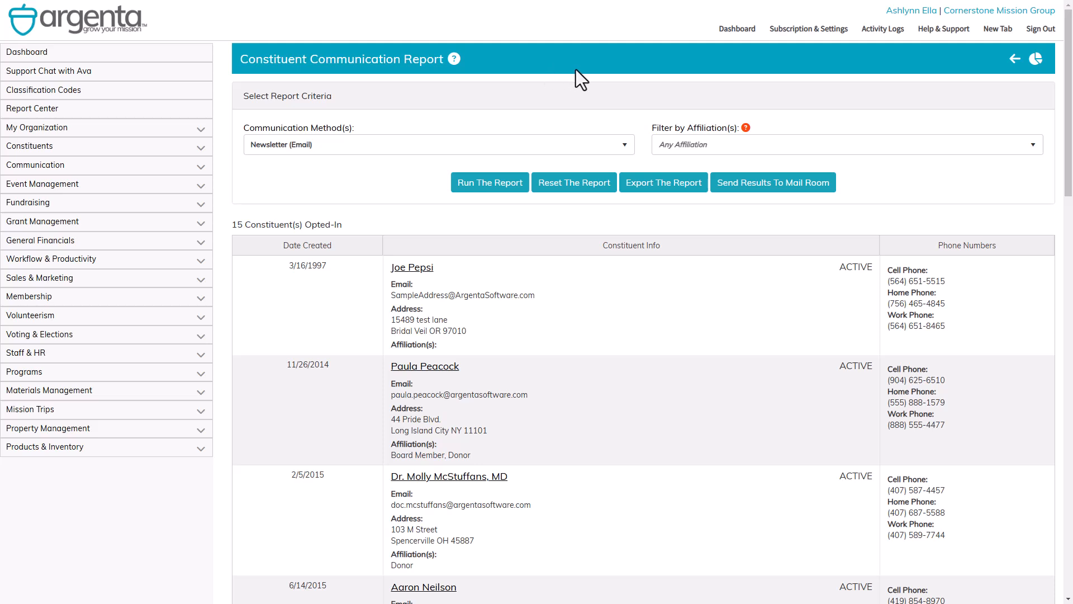
pyautogui.click(1034, 145)
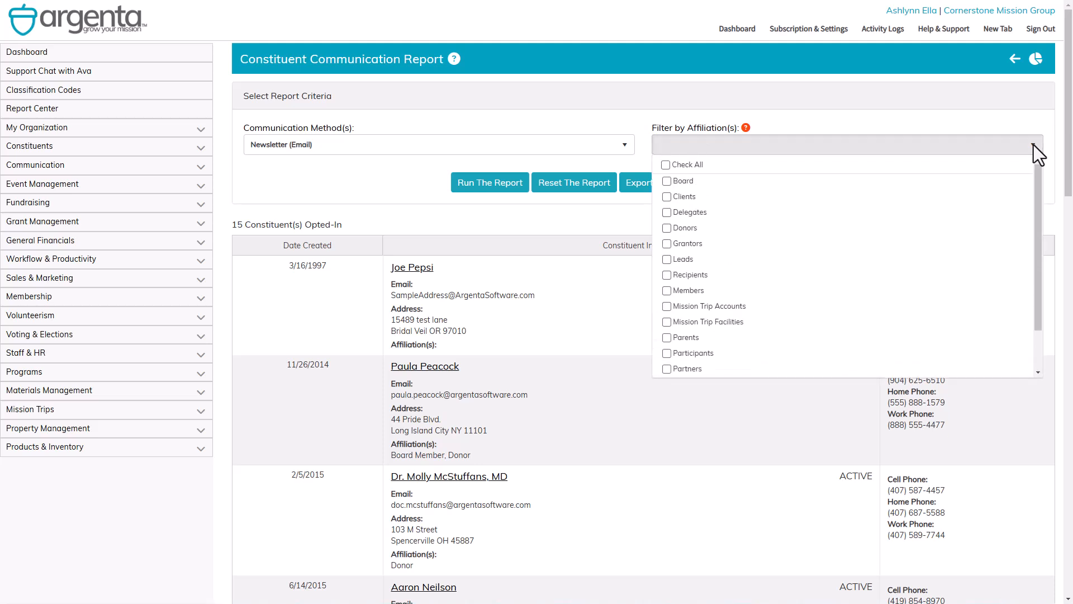
pyautogui.click(986, 292)
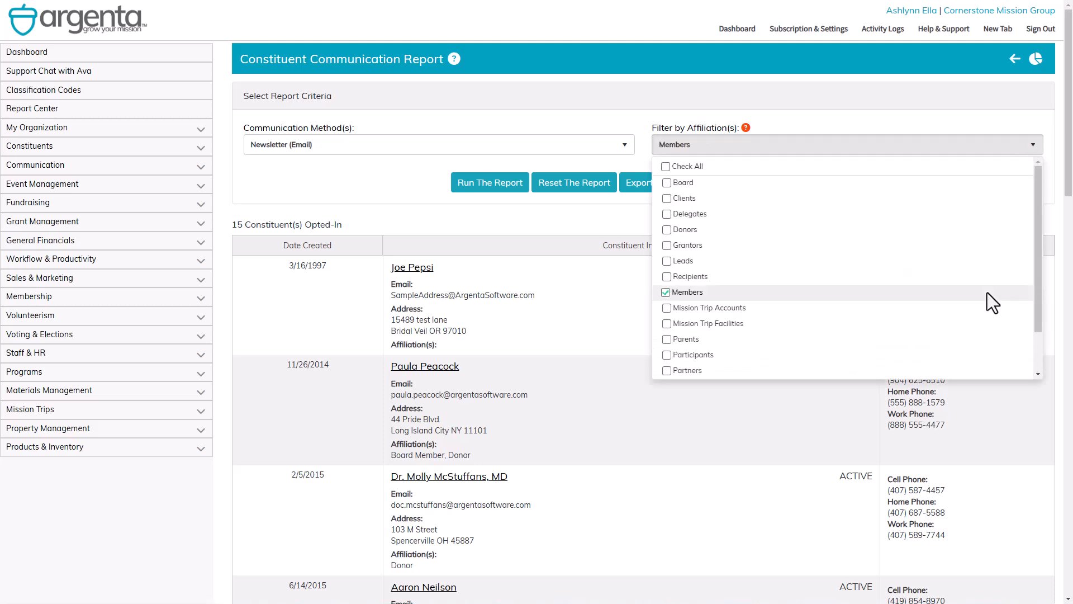
pyautogui.scroll(-2, 982, 354)
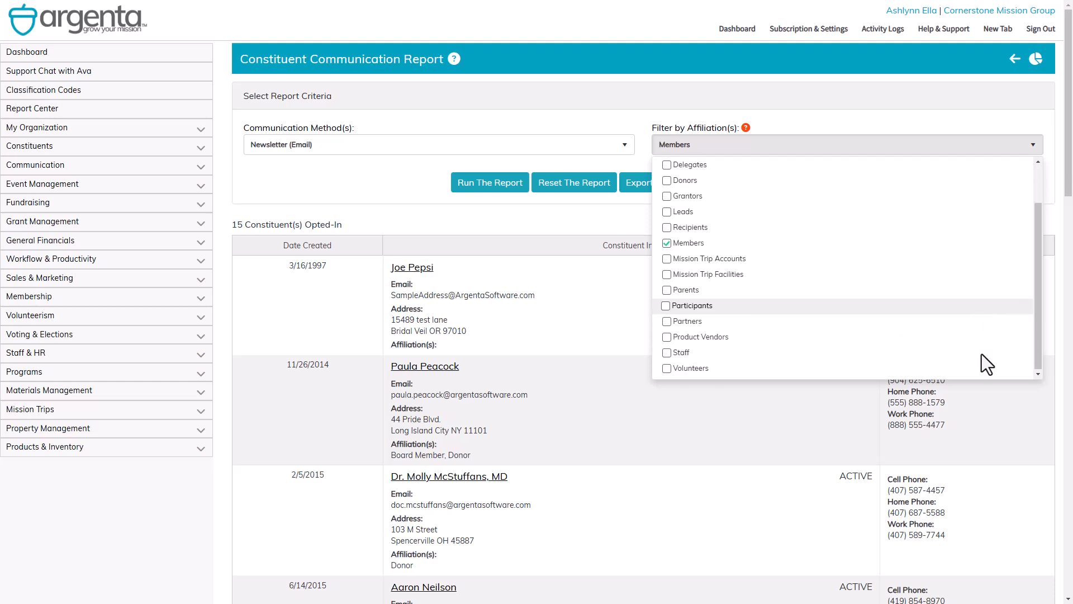
pyautogui.click(973, 369)
pyautogui.click(867, 419)
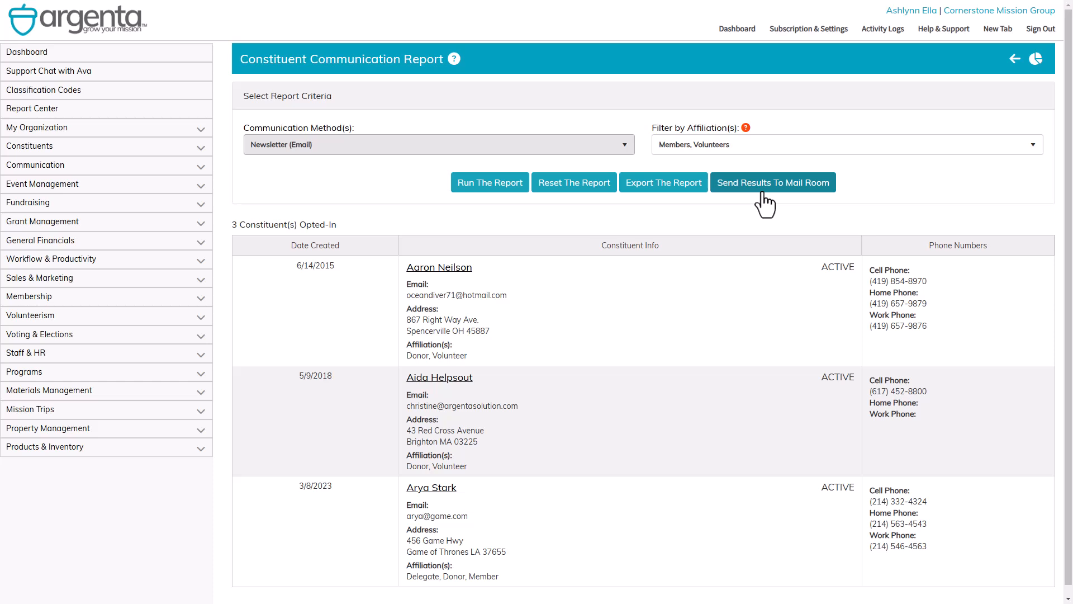
# View the new mail list options for sending the report results to the Mail Room, and show the pages under Communication.
pyautogui.click(761, 195)
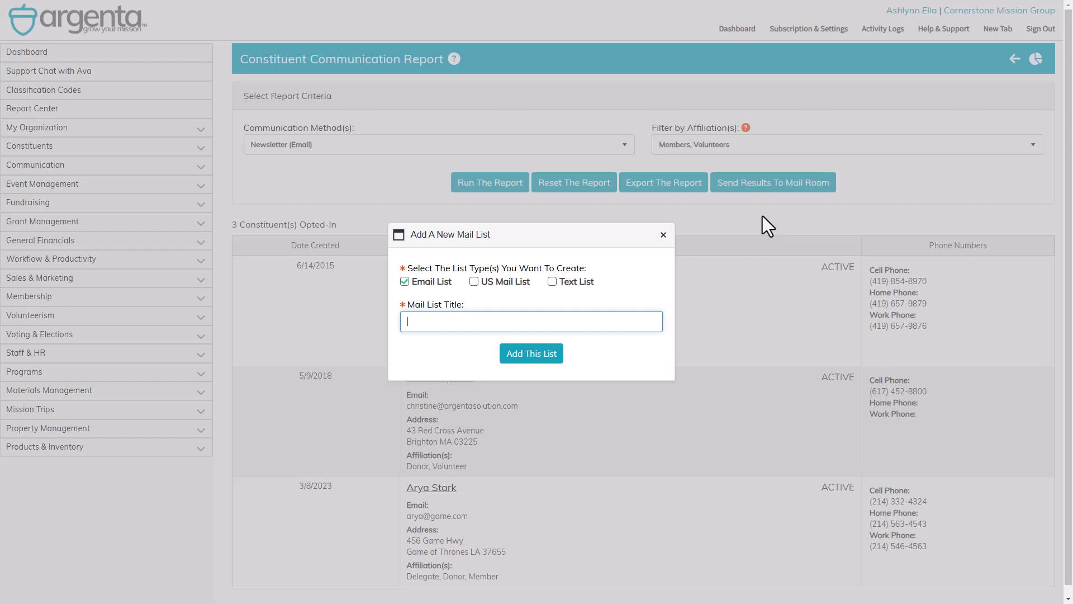
pyautogui.click(663, 234)
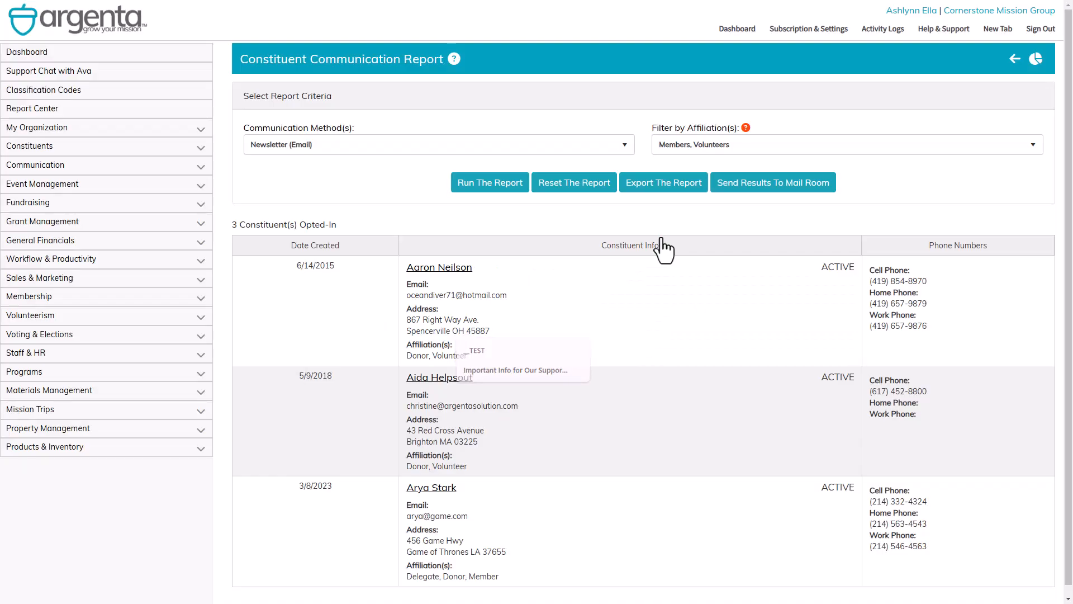
pyautogui.click(197, 171)
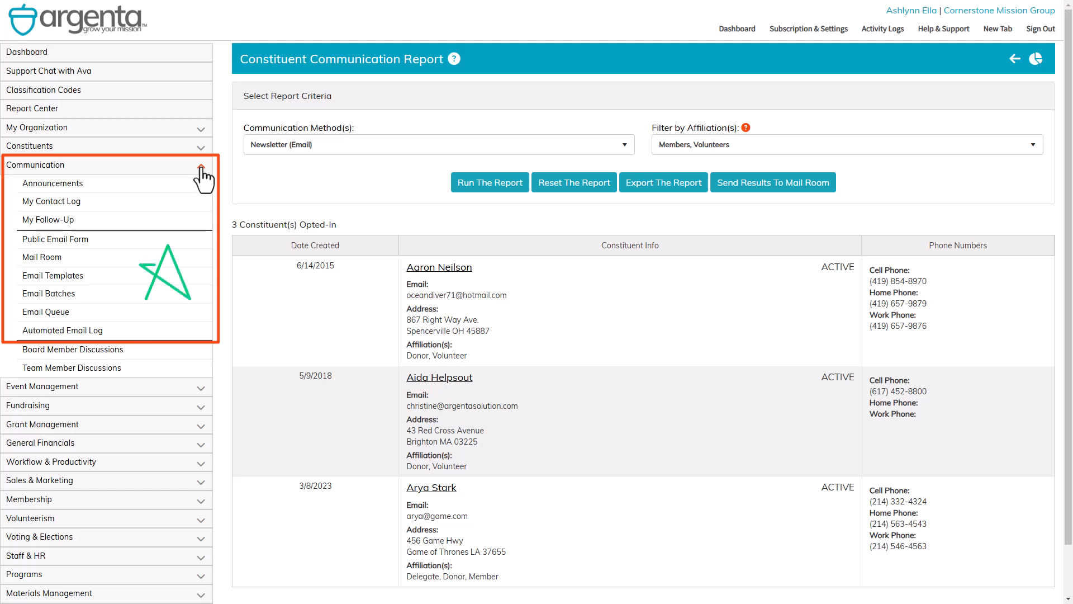